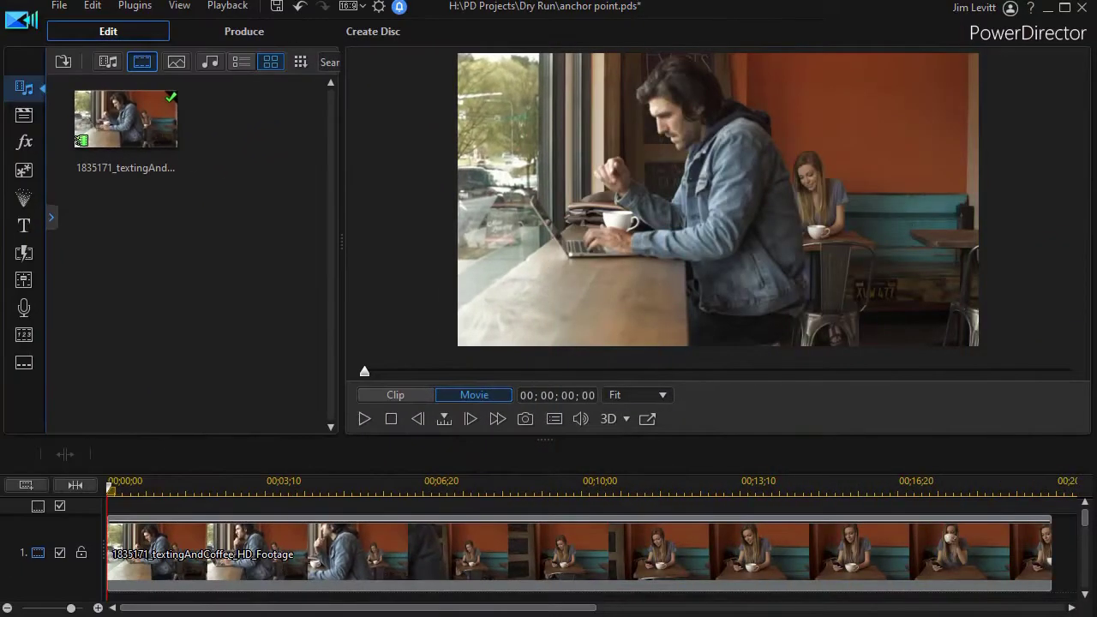
- Open the café clip in PiP Designer, scroll to Anchor Point, and hide the anchor marker
left_click(364, 539)
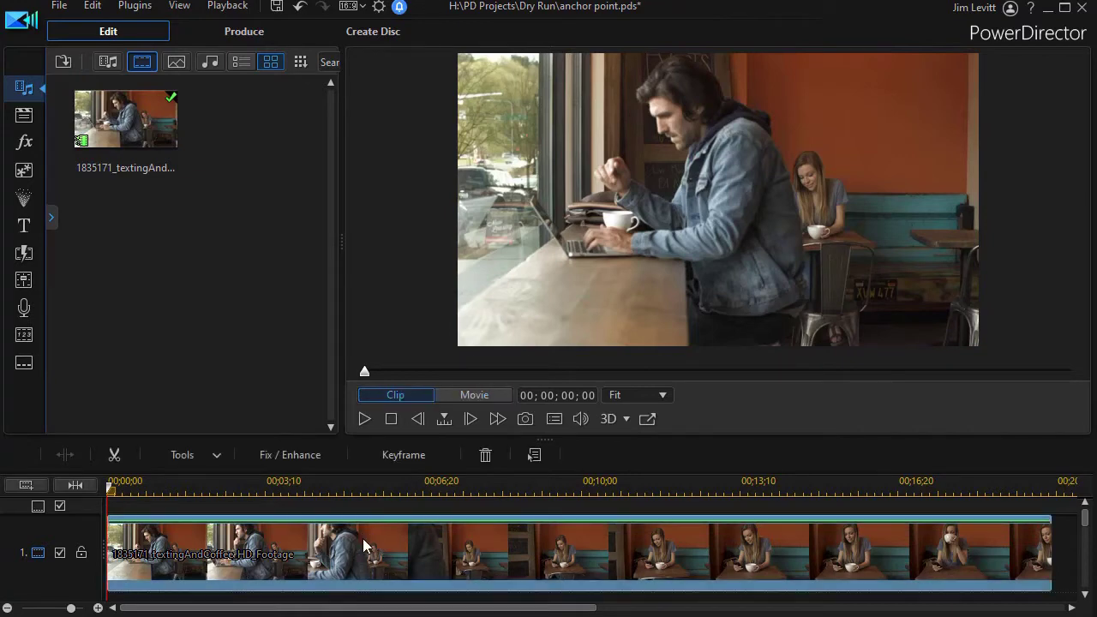
double_click(363, 538)
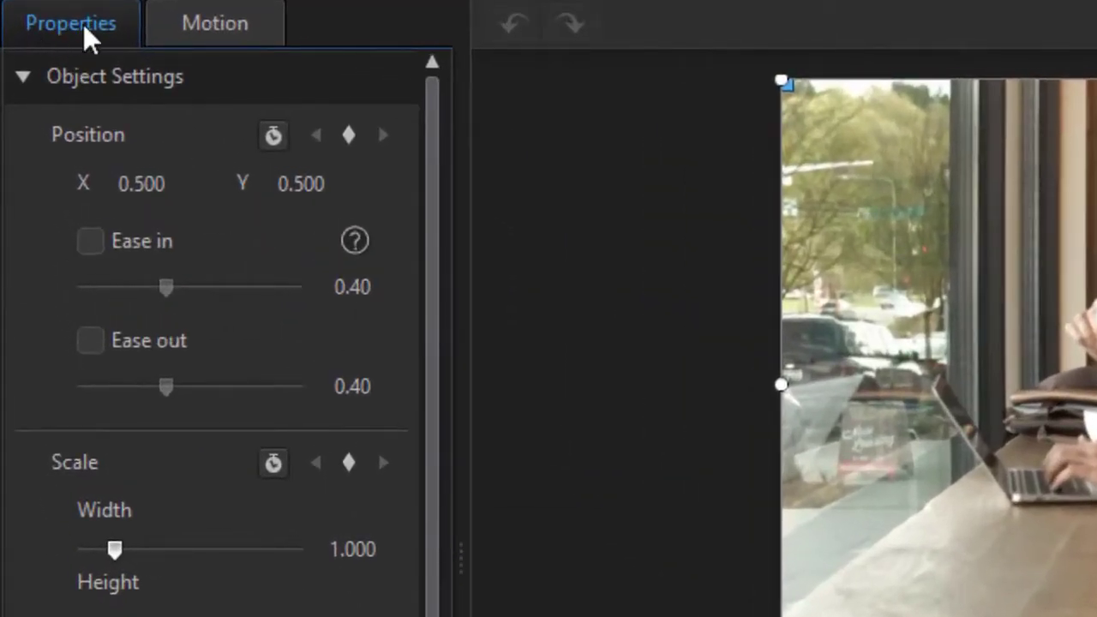
scroll(446, 249, "down", 3)
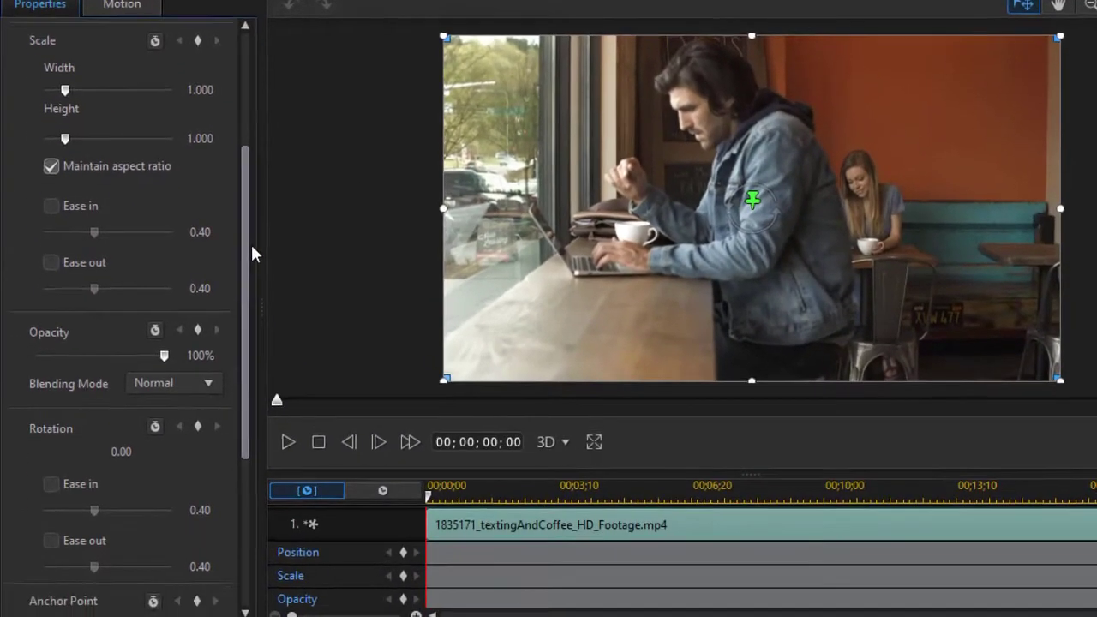
scroll(252, 254, "down", 3)
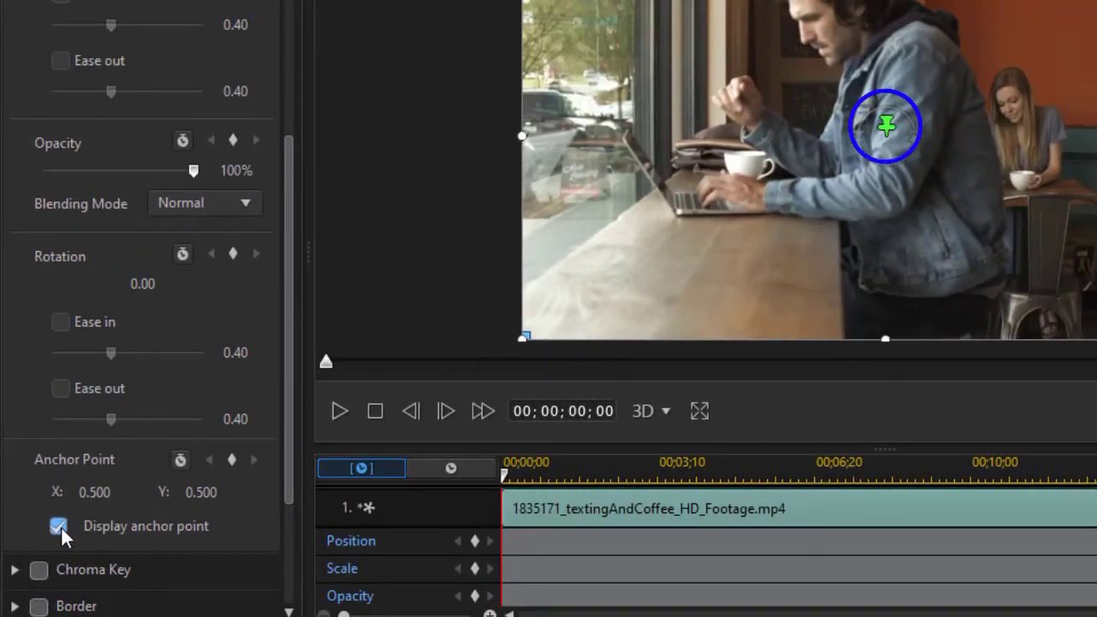
left_click(60, 526)
- Show the anchor marker again and add Anchor Point keyframes at 00;00 and 10;13
left_click(59, 527)
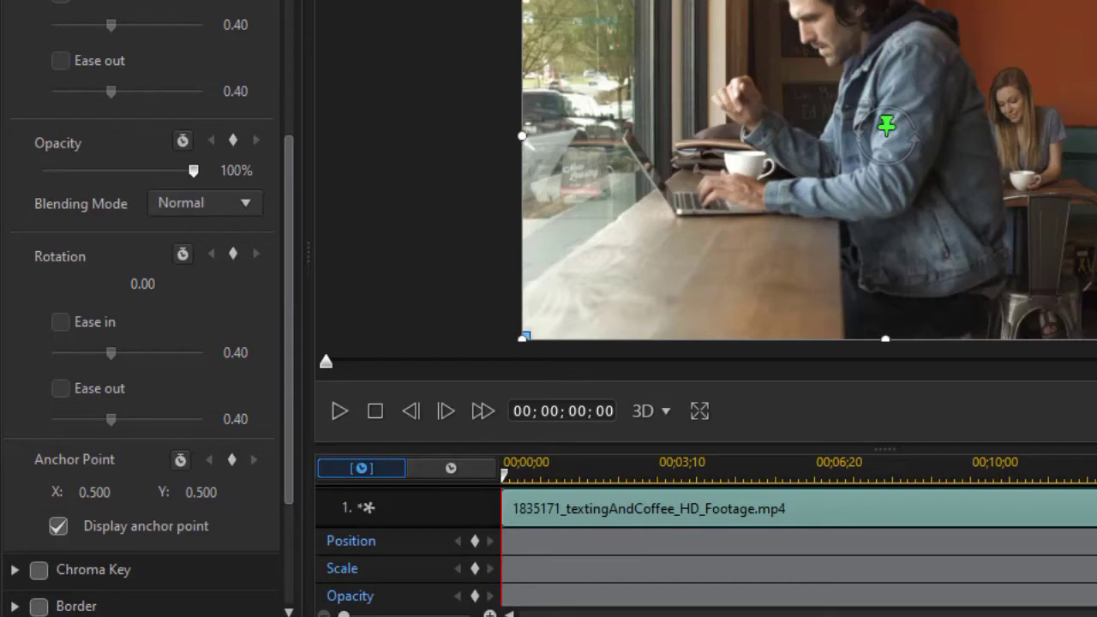
scroll(706, 545, "down", 3)
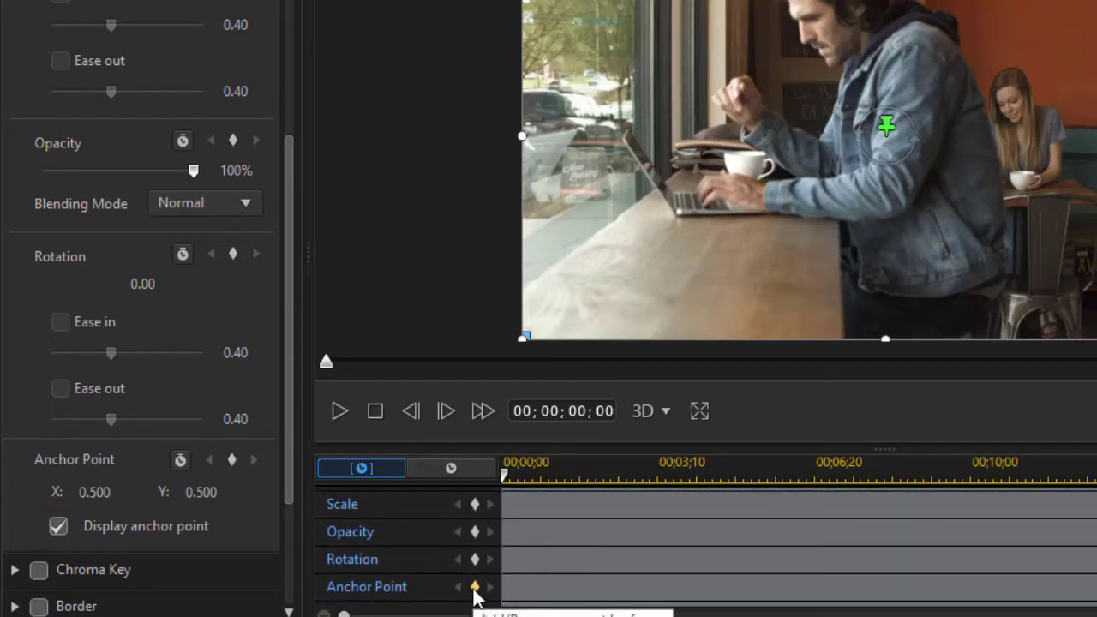
left_click(474, 588)
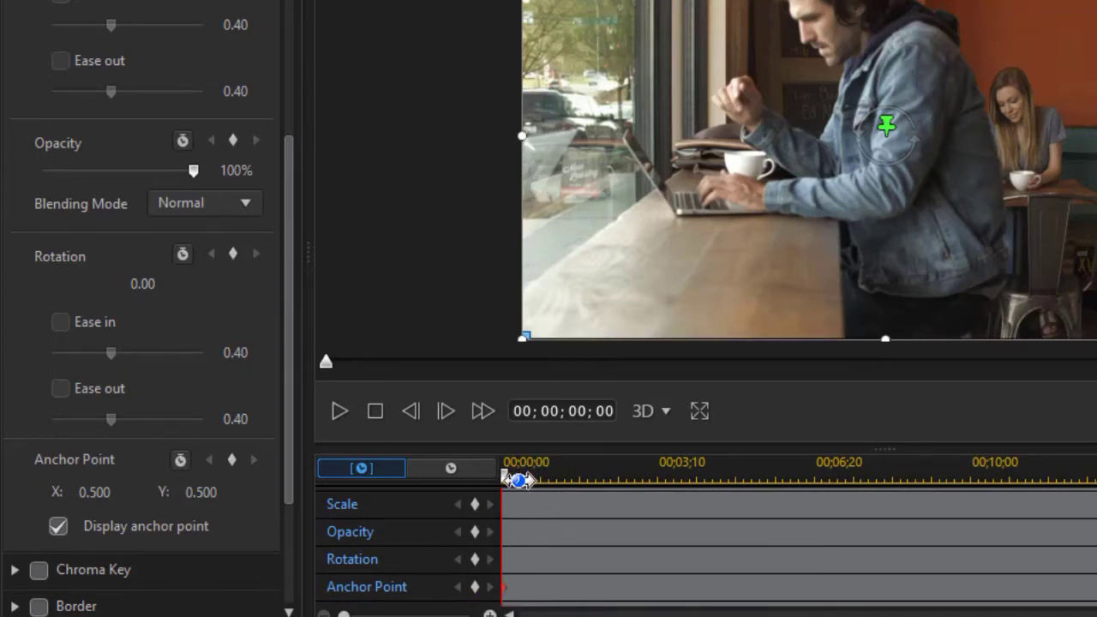
left_click_drag(504, 478, 991, 507)
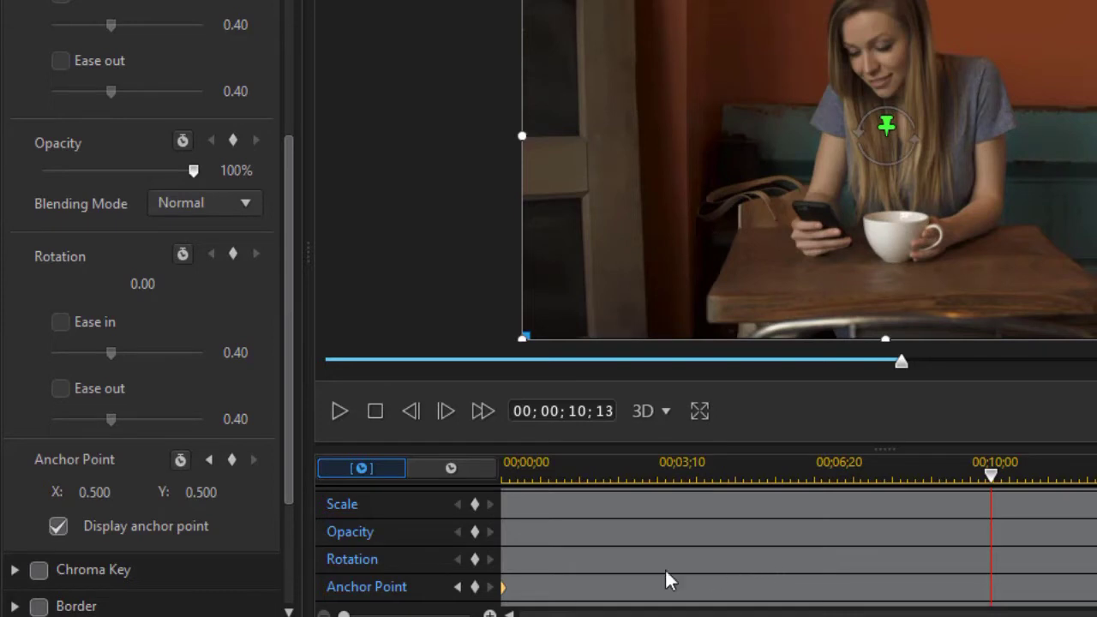
left_click(473, 587)
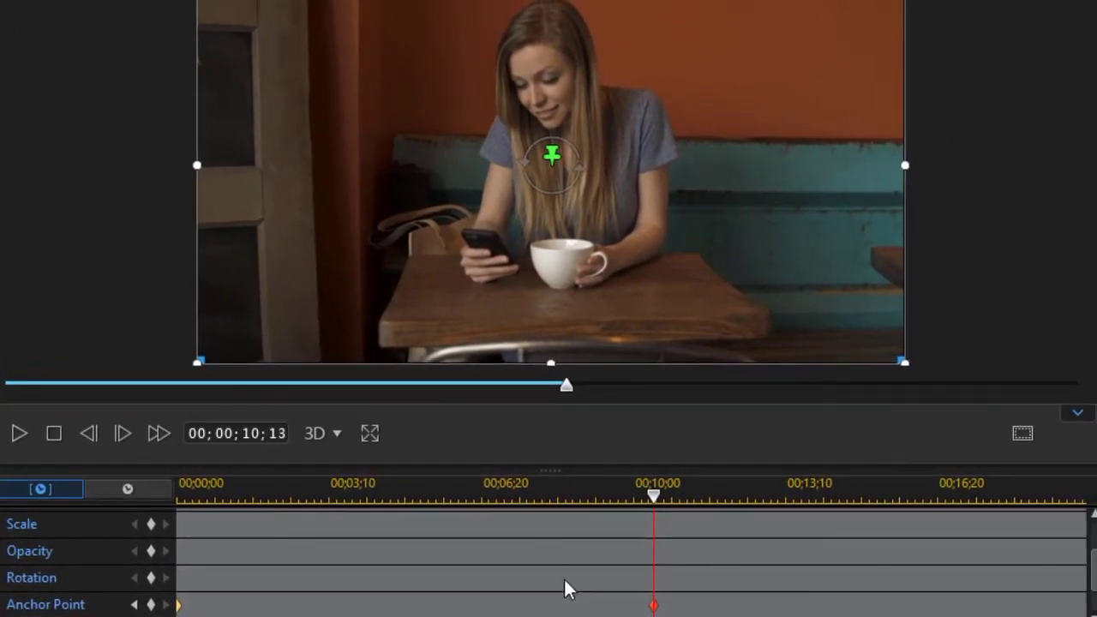
- At the clip end, drag the anchor point onto the woman's phone, then check around 8 seconds
key("End")
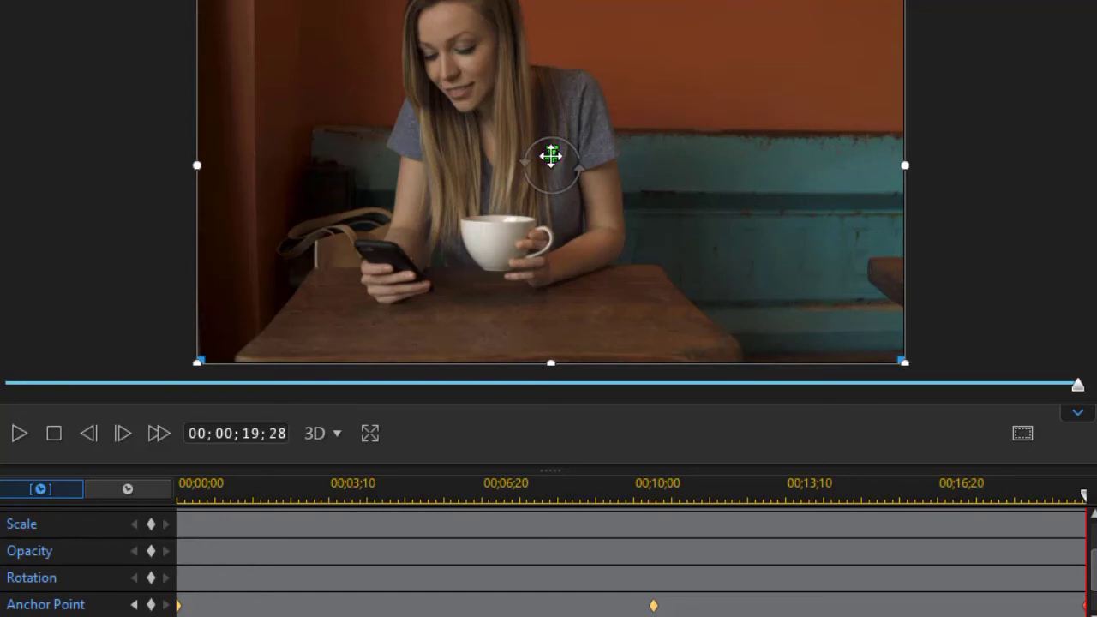
left_click_drag(549, 163, 410, 242)
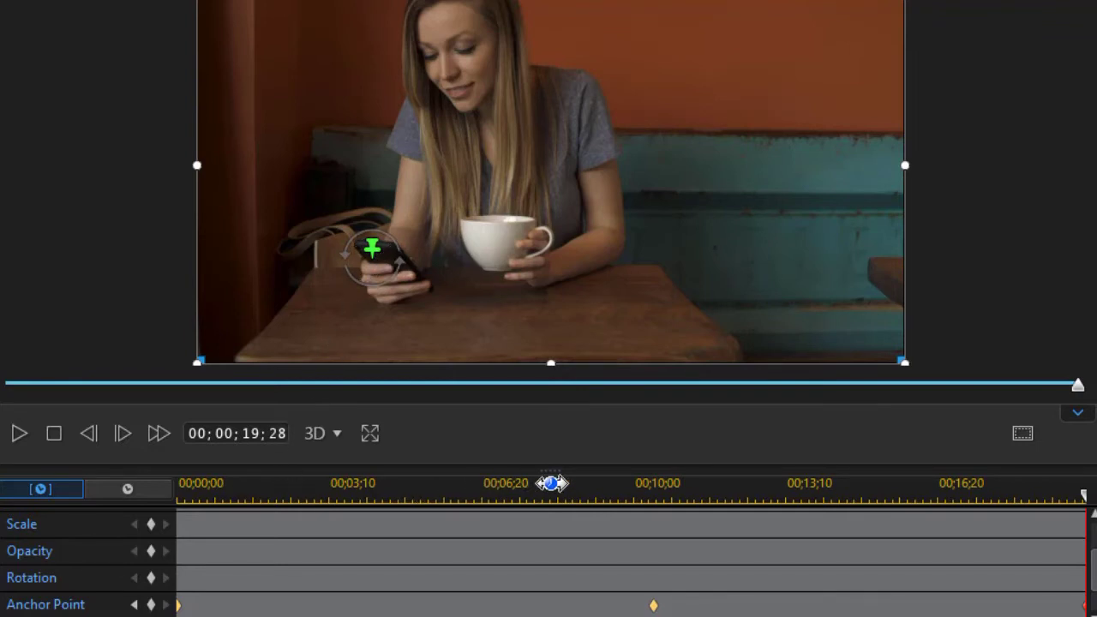
left_click(551, 483)
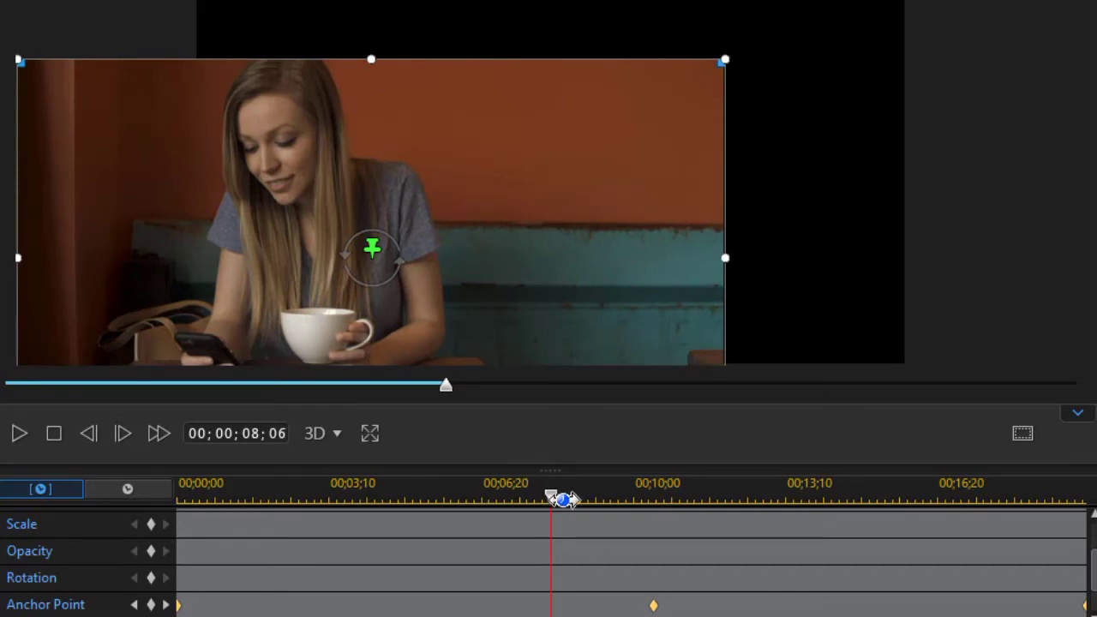
- Scrub back through about four and two seconds to the clip start to check the drift
left_click(367, 493)
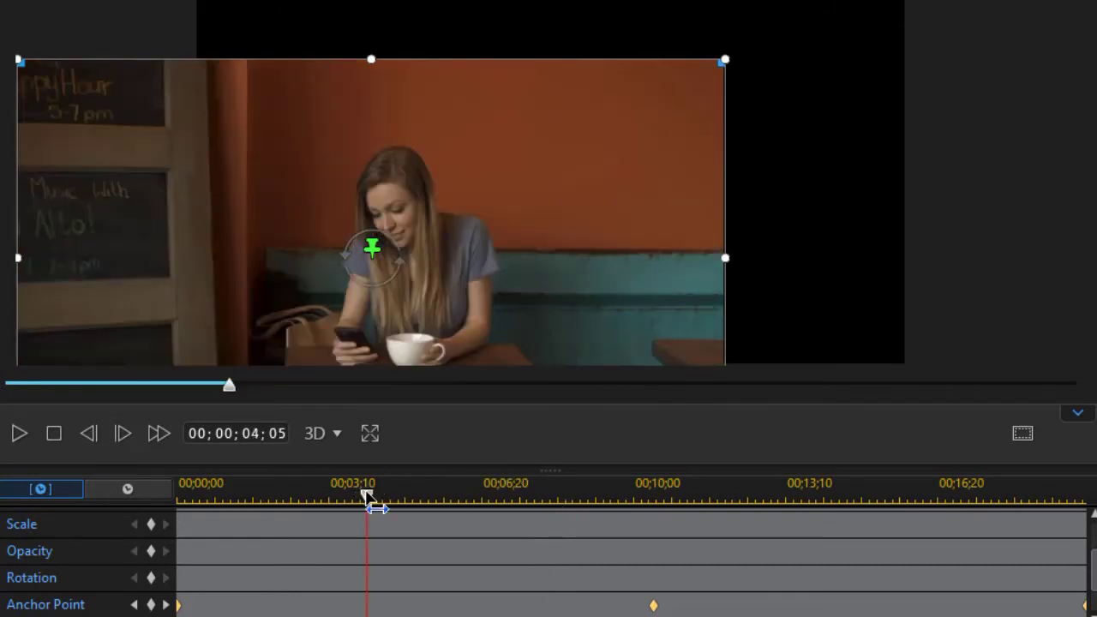
left_click(281, 494)
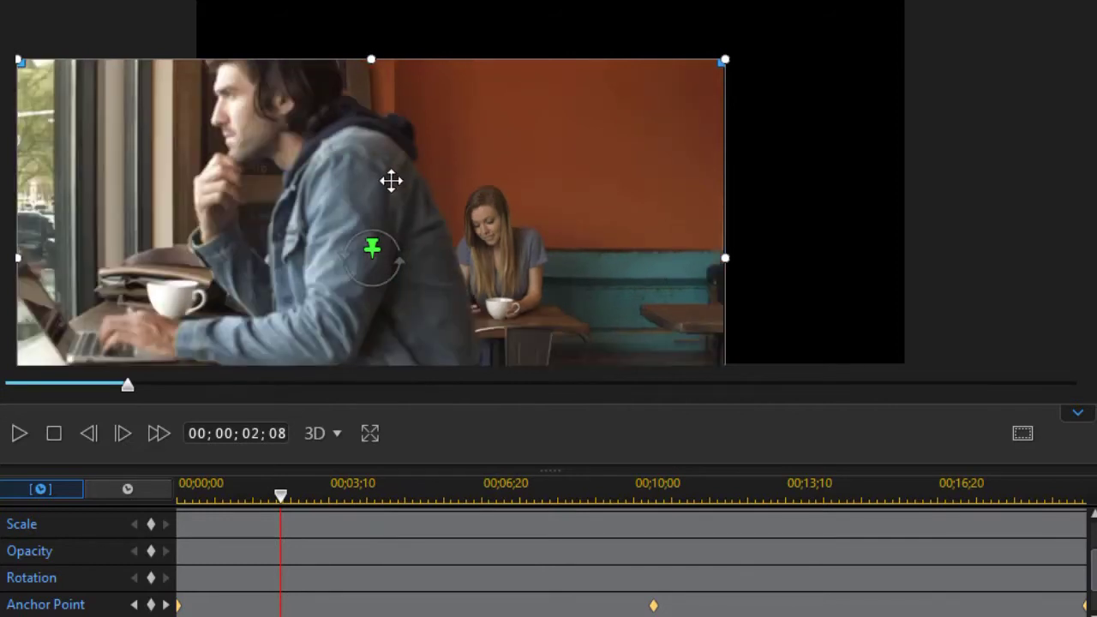
left_click(55, 432)
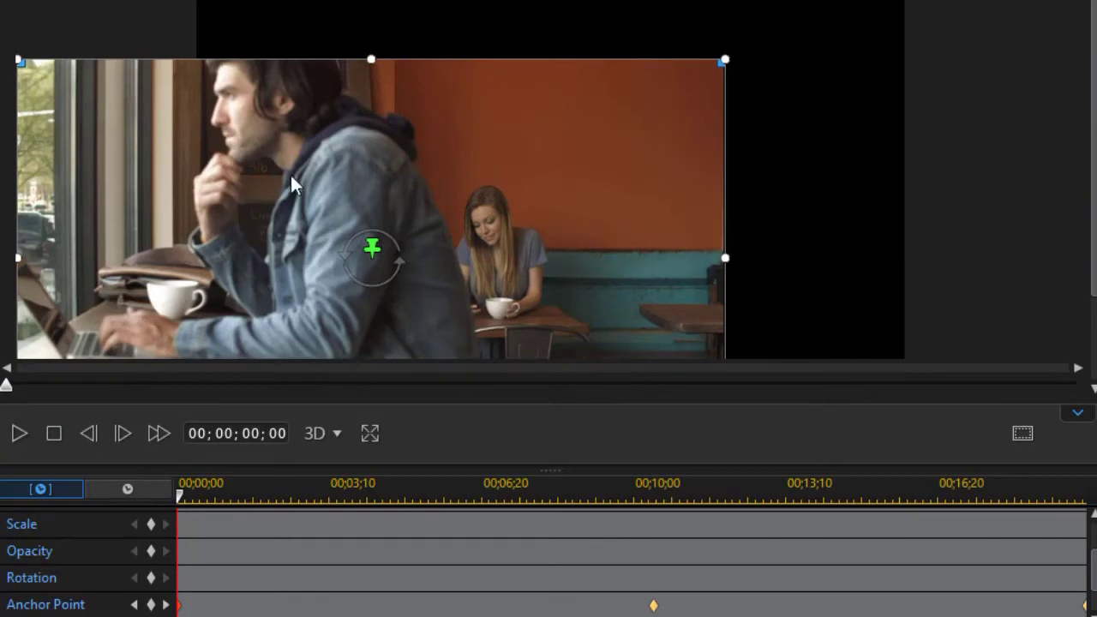
- Drag the clip back so it fills the frame centred, then play it back
left_click_drag(370, 165, 568, 93)
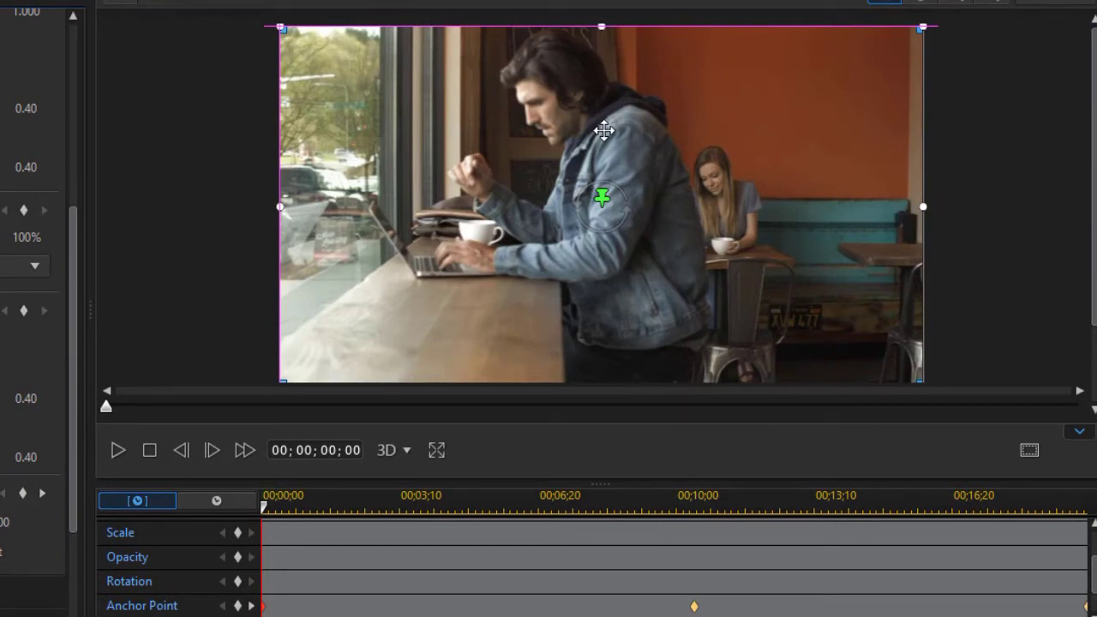
left_click_drag(604, 130, 604, 130)
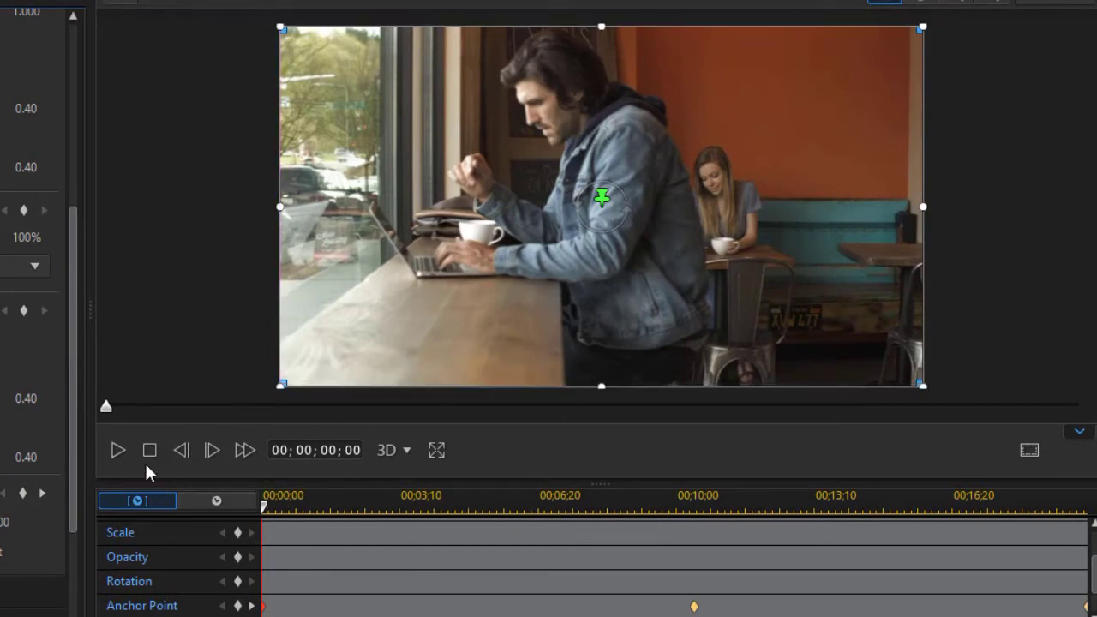
left_click(118, 451)
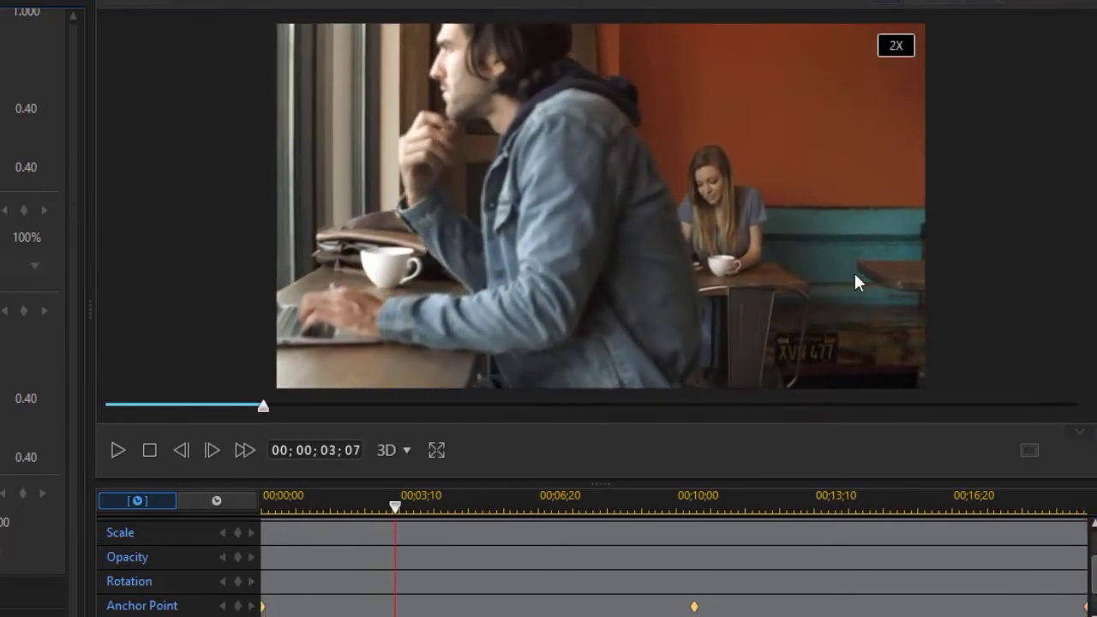
left_click(1050, 501)
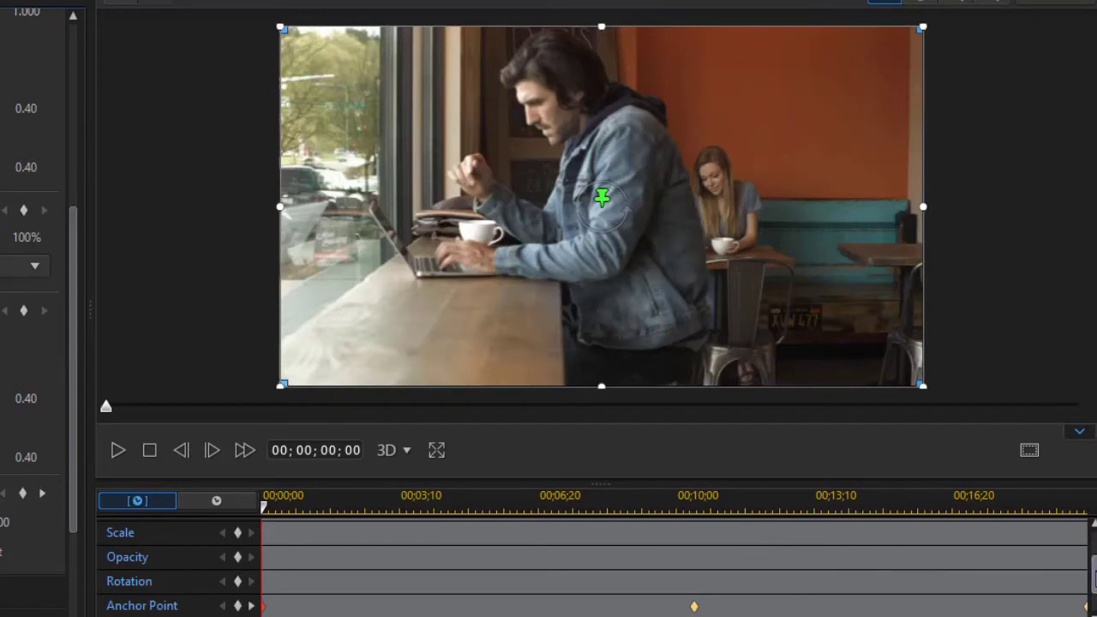
- Jump to the 10;13 anchor point keyframe and add a Scale keyframe there
scroll(1093, 570, "up", 1)
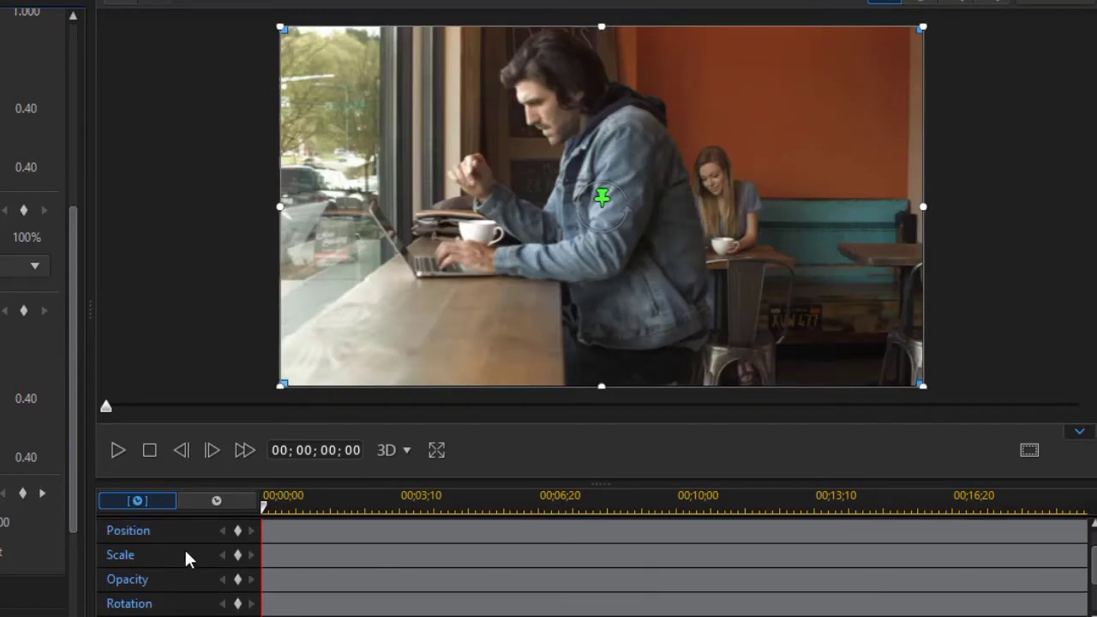
scroll(1084, 571, "down", 3)
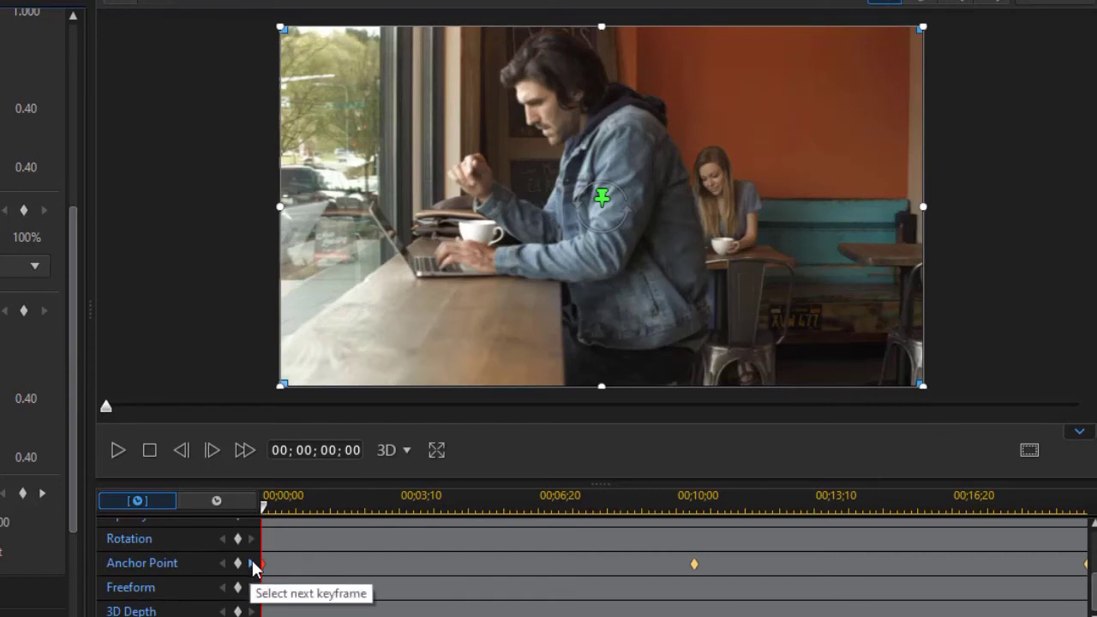
left_click(251, 563)
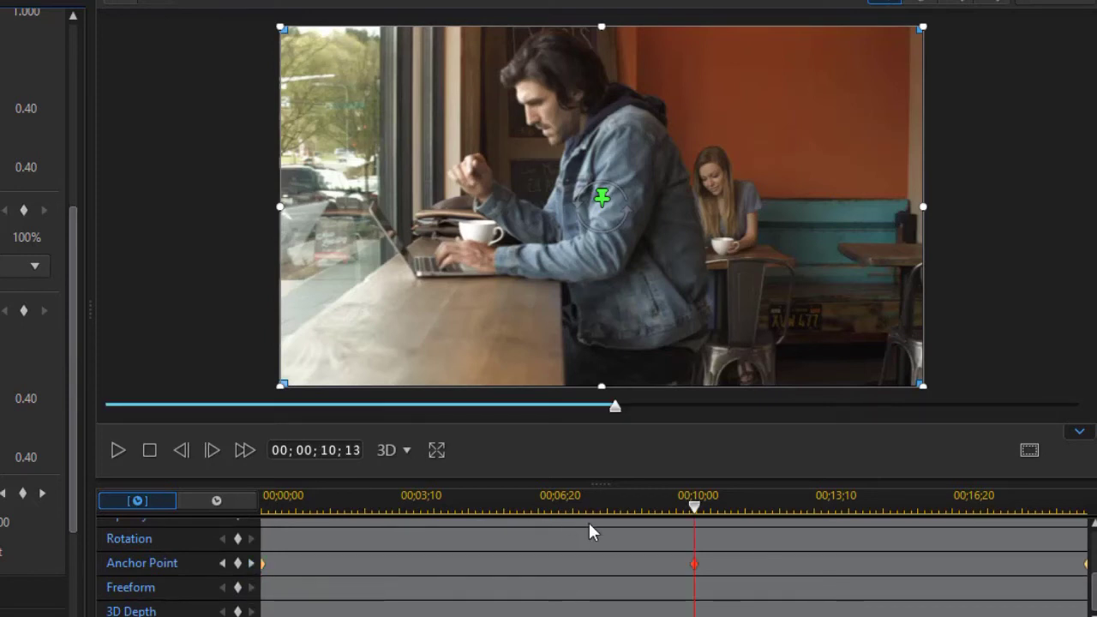
scroll(994, 590, "up", 2)
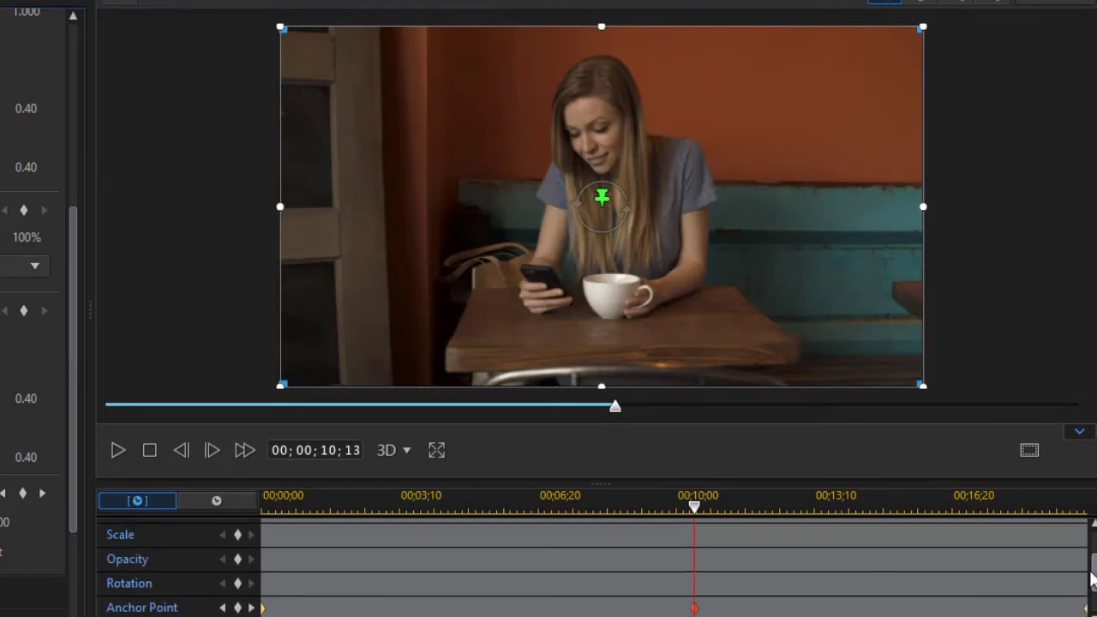
scroll(994, 590, "down", 1)
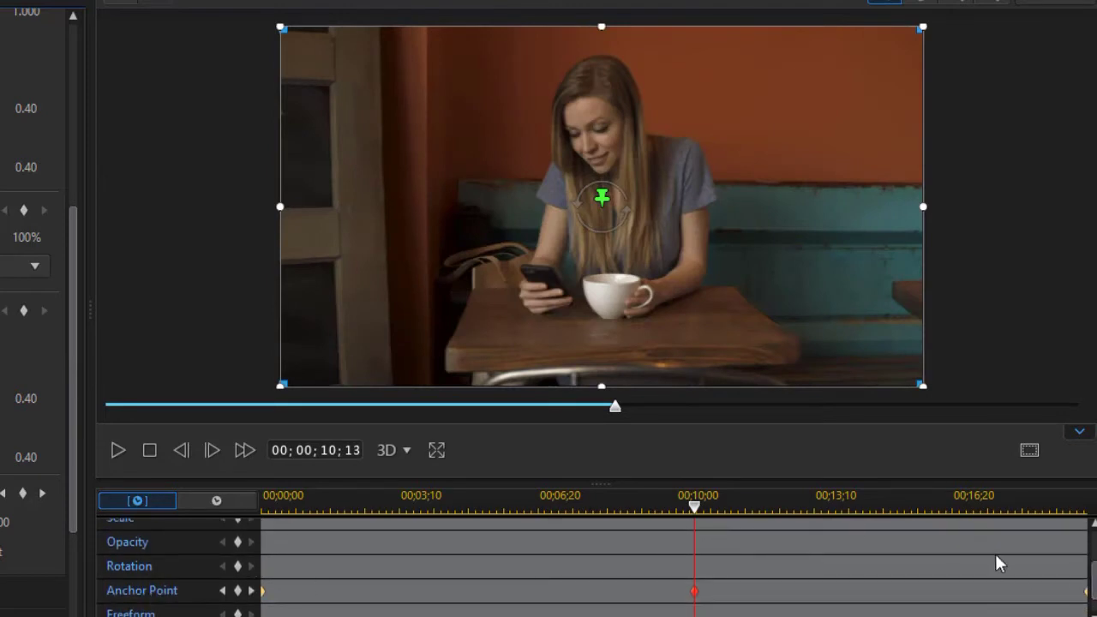
scroll(769, 567, "up", 1)
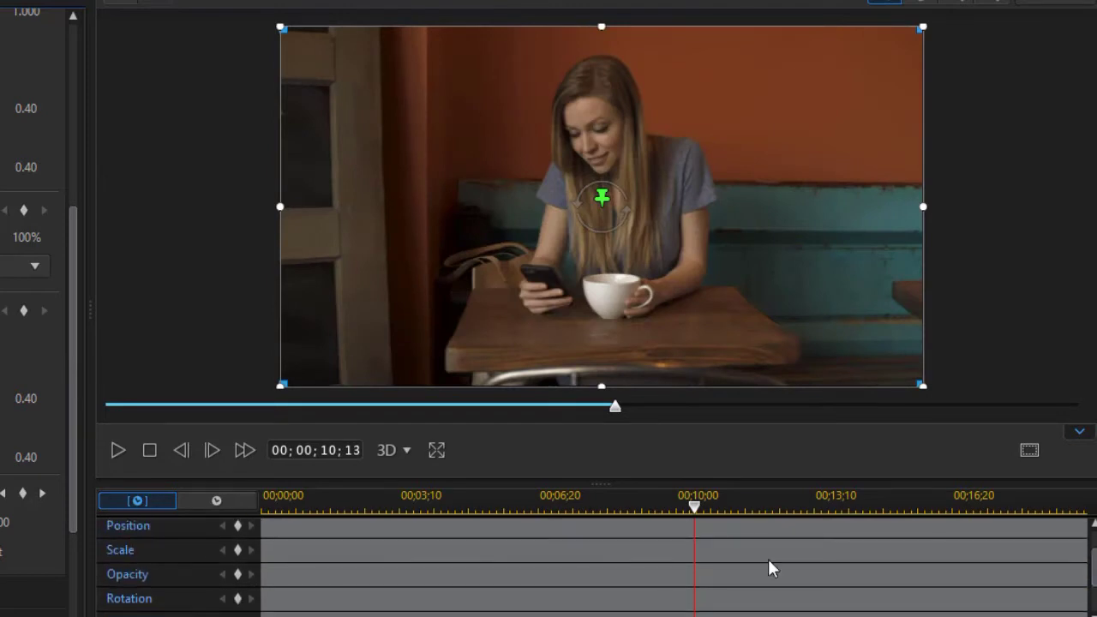
left_click(238, 549)
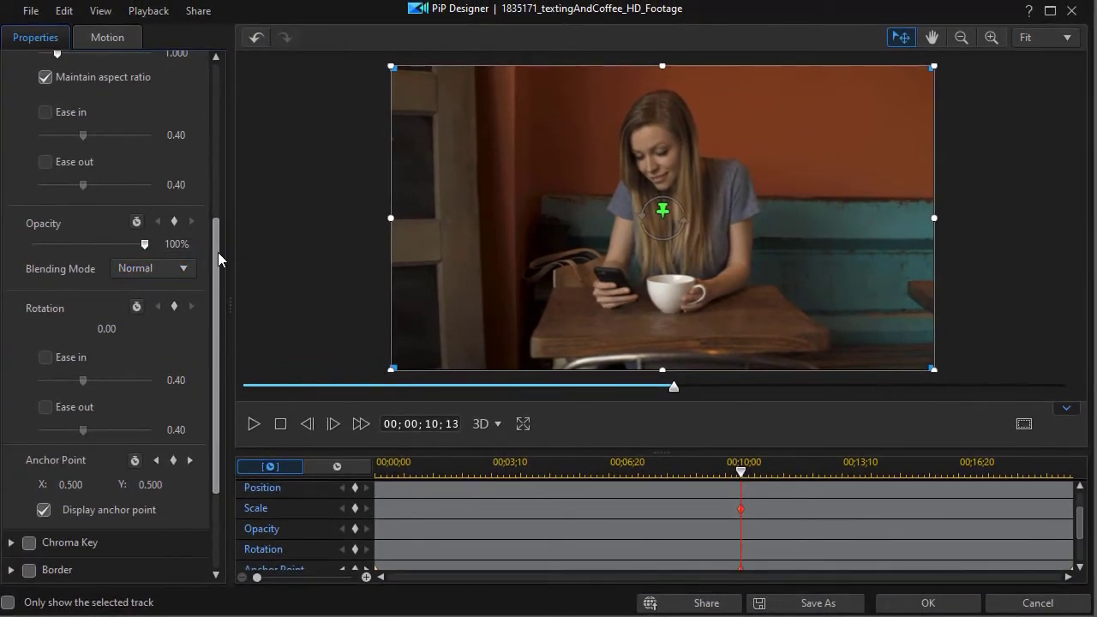
- Keep a 1.000 Scale keyframe, then scale the final frame at 19;28 to about 2.046
left_click_drag(218, 252, 210, 137)
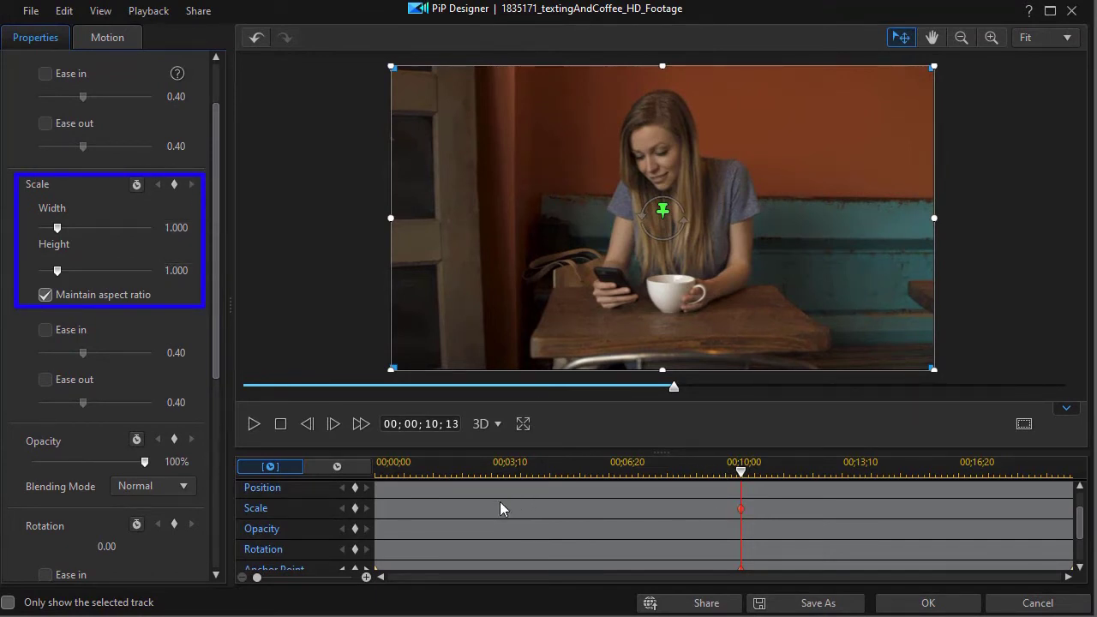
left_click(736, 509)
left_click_drag(742, 473, 1071, 472)
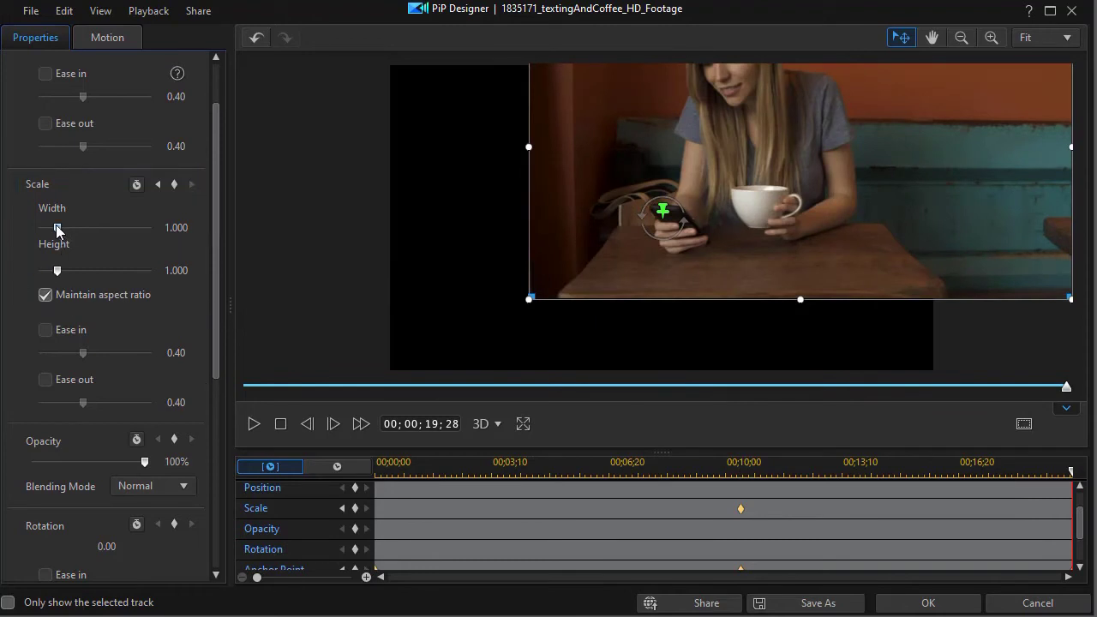
left_click_drag(56, 228, 74, 246)
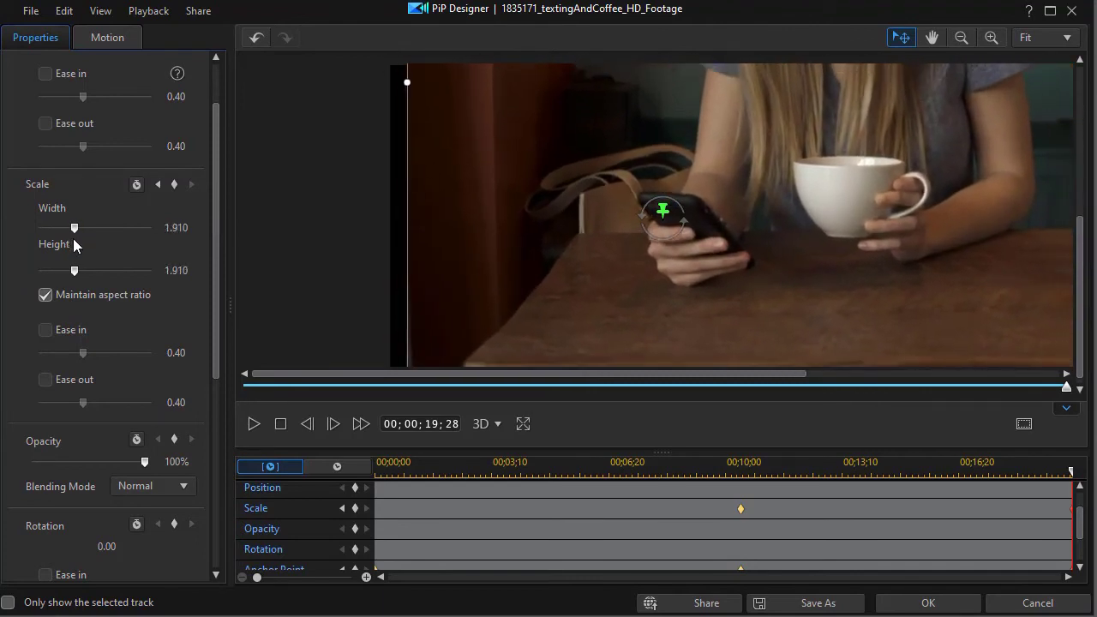
left_click_drag(77, 235, 77, 237)
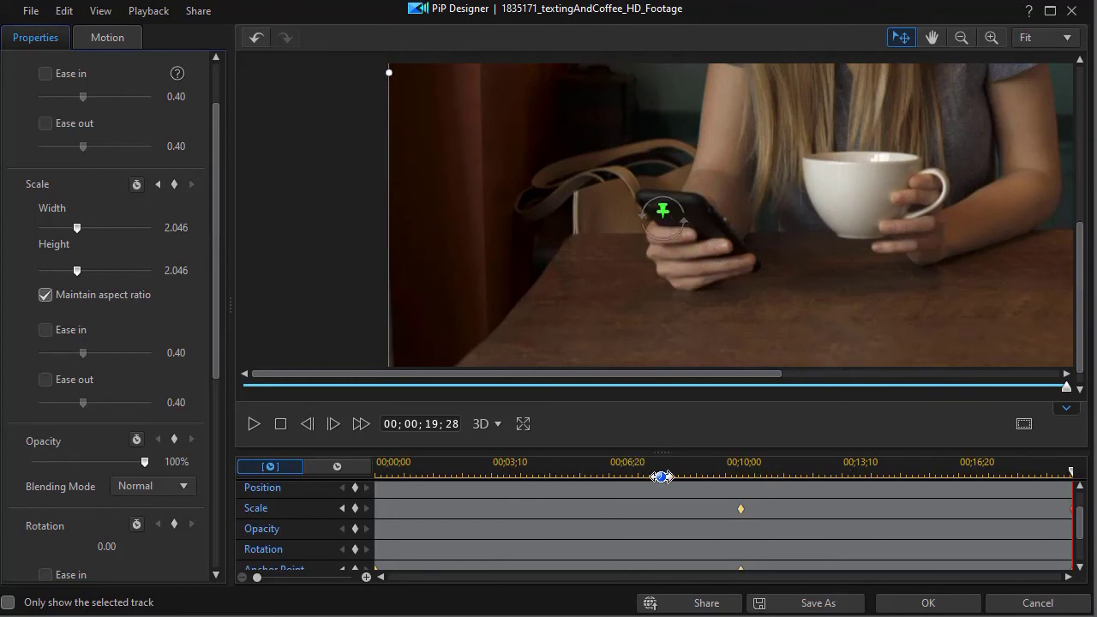
left_click(600, 467)
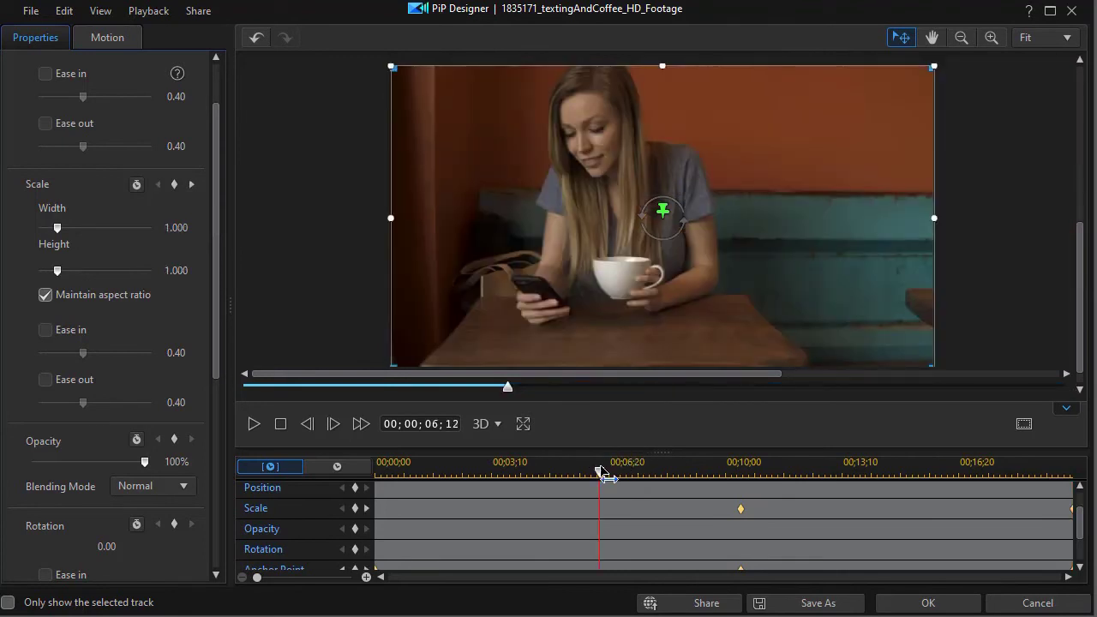
left_click(255, 424)
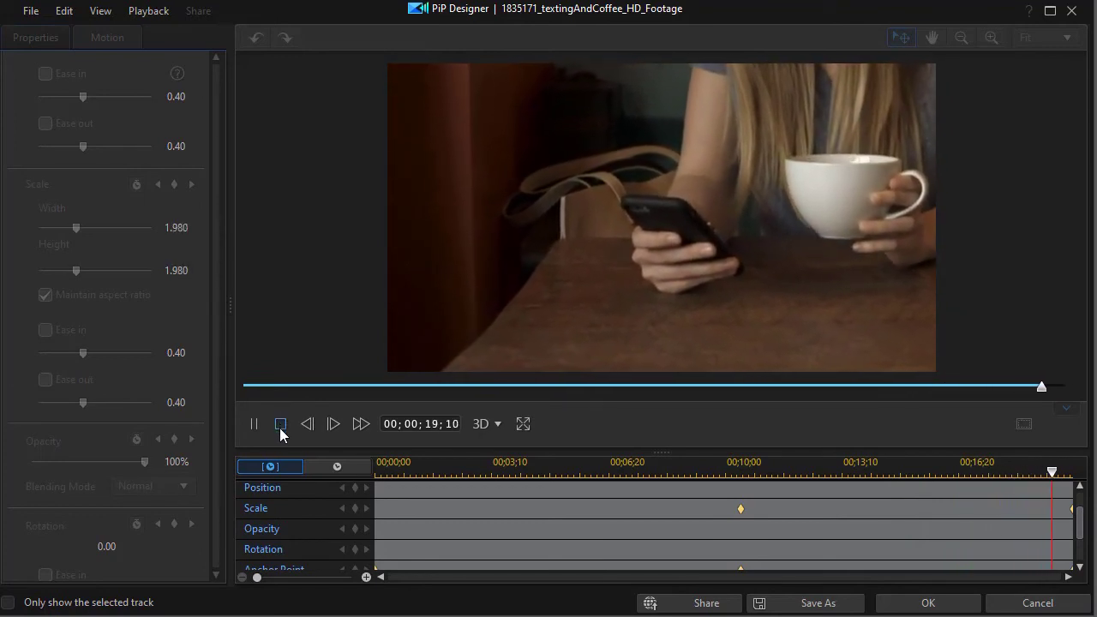
left_click(280, 426)
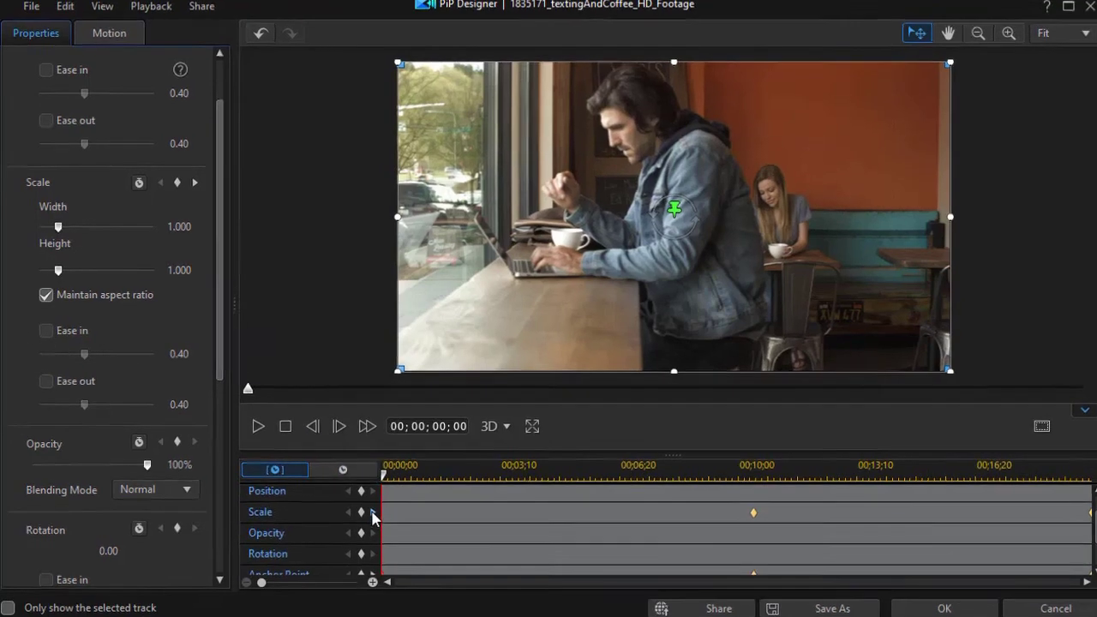
- Tick Ease out on the 10;13 Scale keyframe and Ease in on the 19;28 one, then preview
left_click(367, 509)
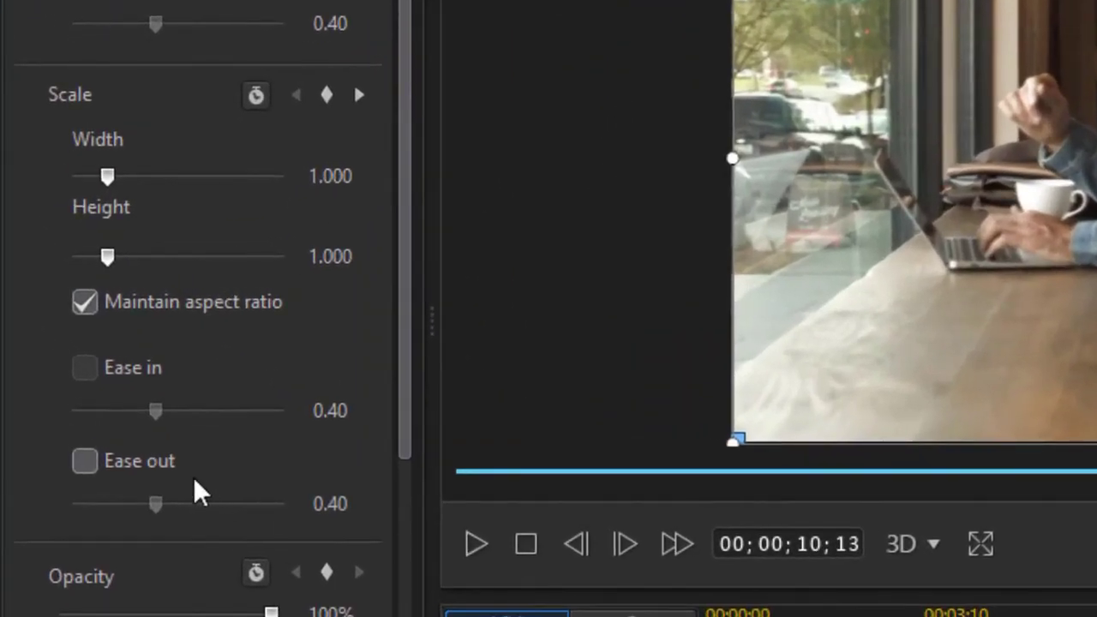
left_click(85, 460)
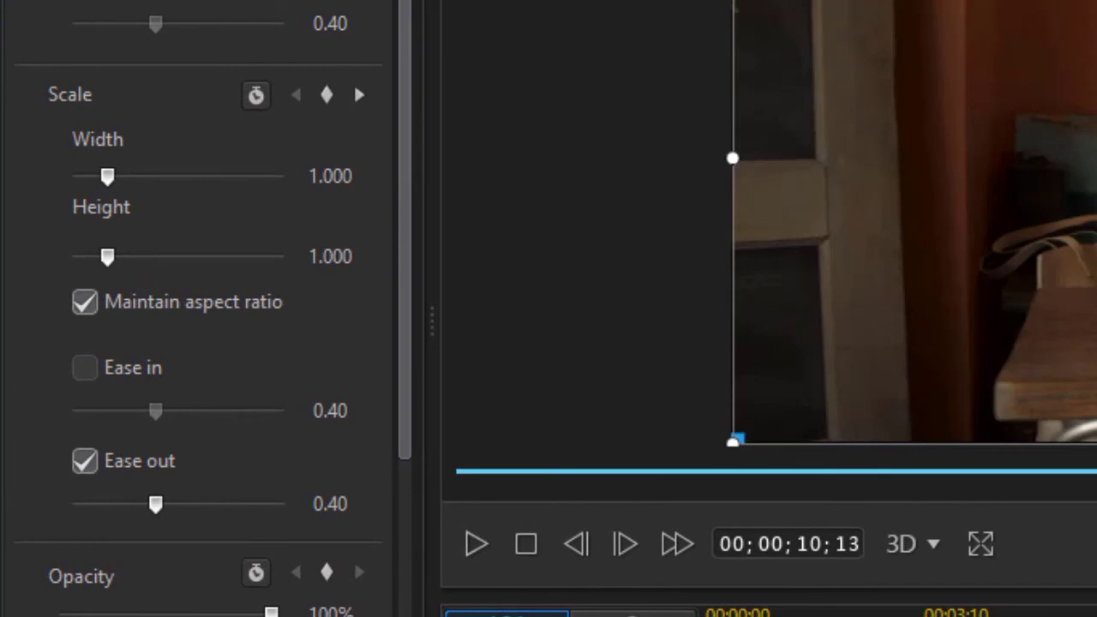
left_click(359, 94)
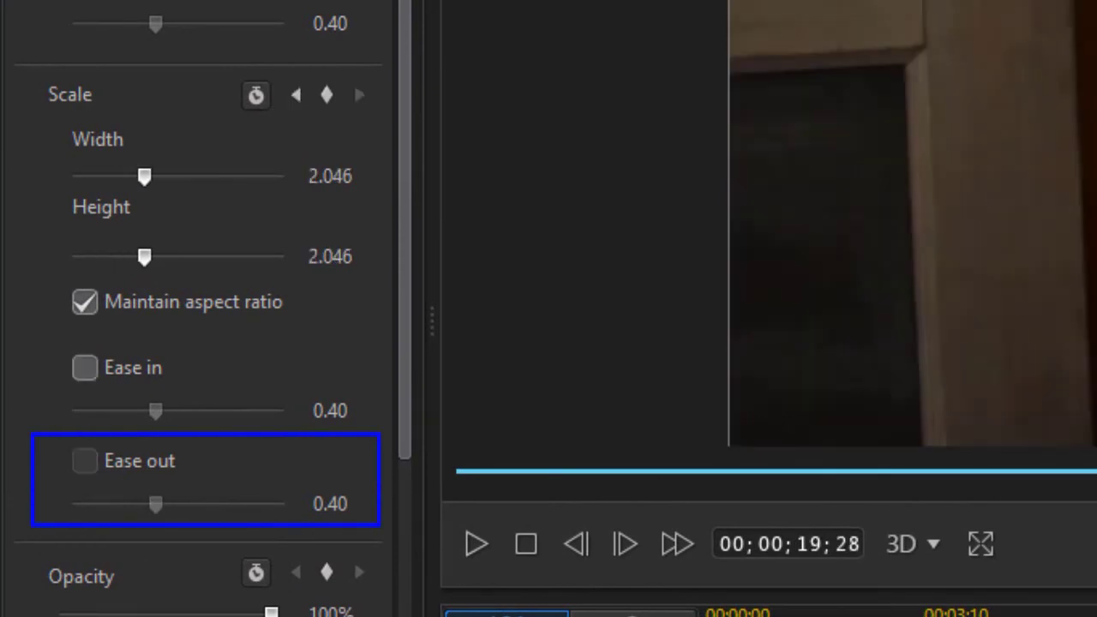
left_click(85, 366)
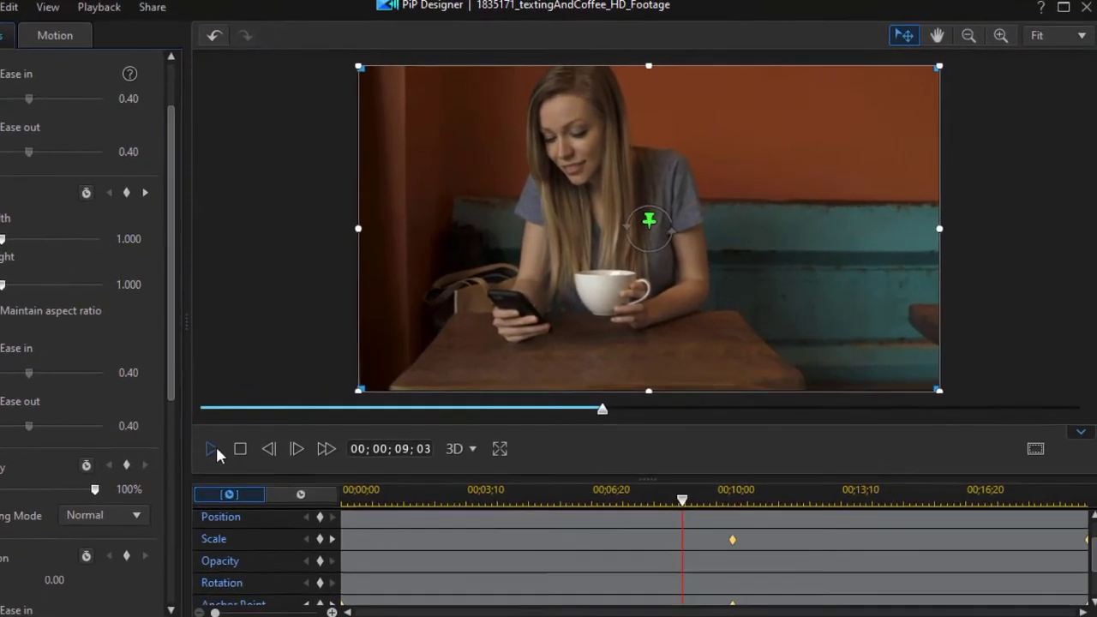
left_click(266, 425)
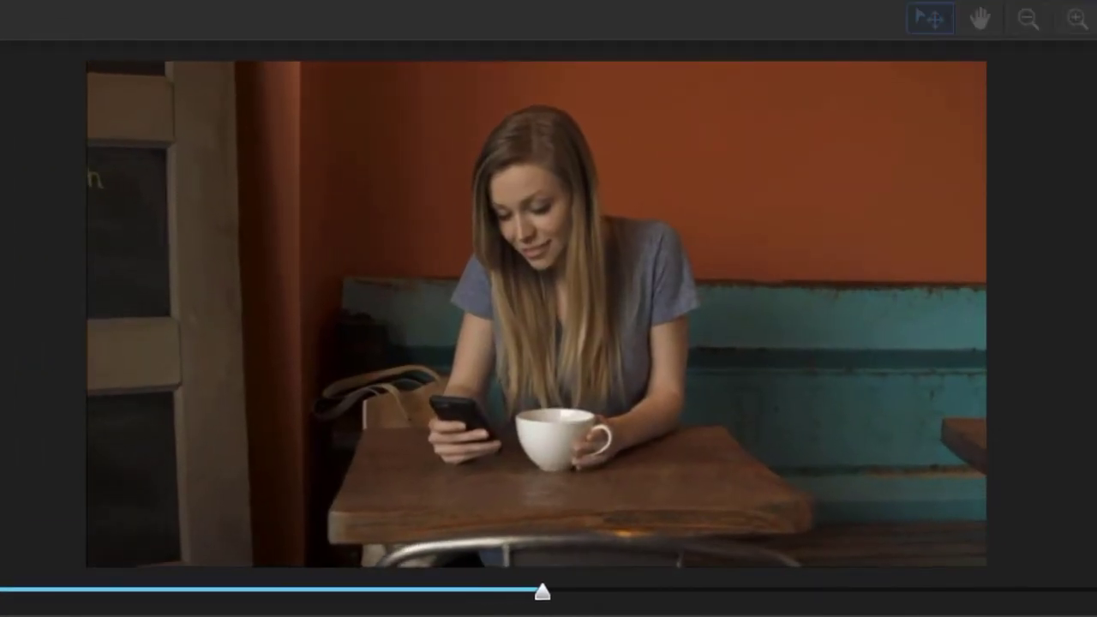